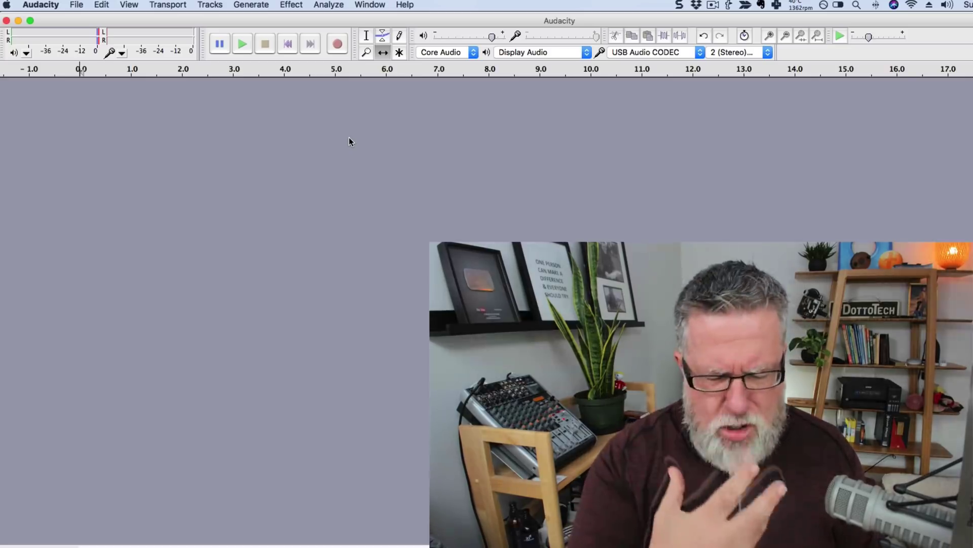
# Record a stereo voice clip about 13.7 seconds long on a new track and play it back.
pyautogui.press('r')
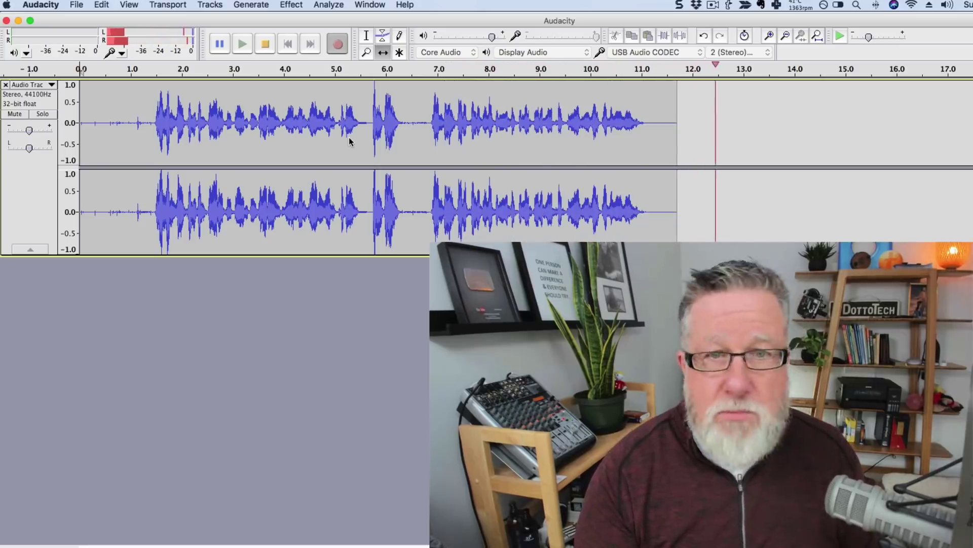
pyautogui.press('space')
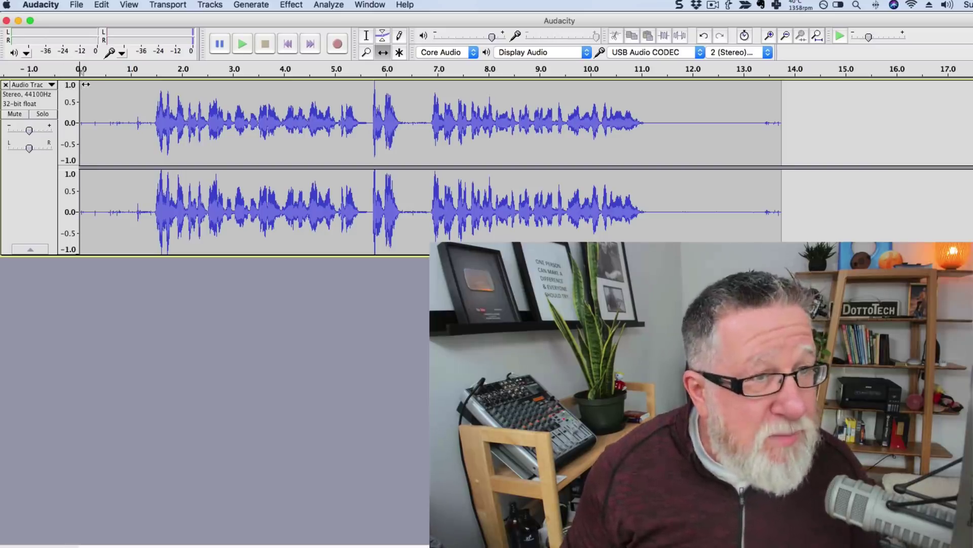
pyautogui.press('space')
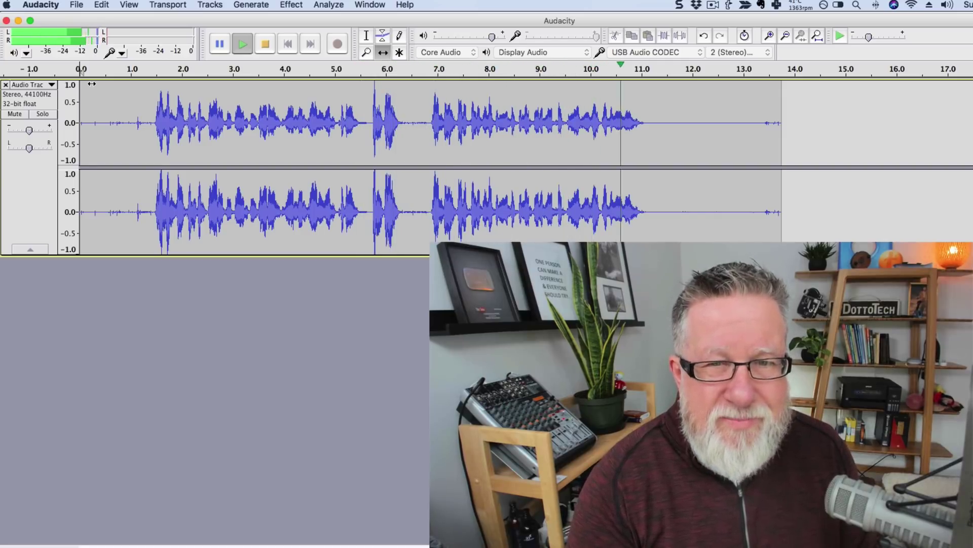
pyautogui.press('space')
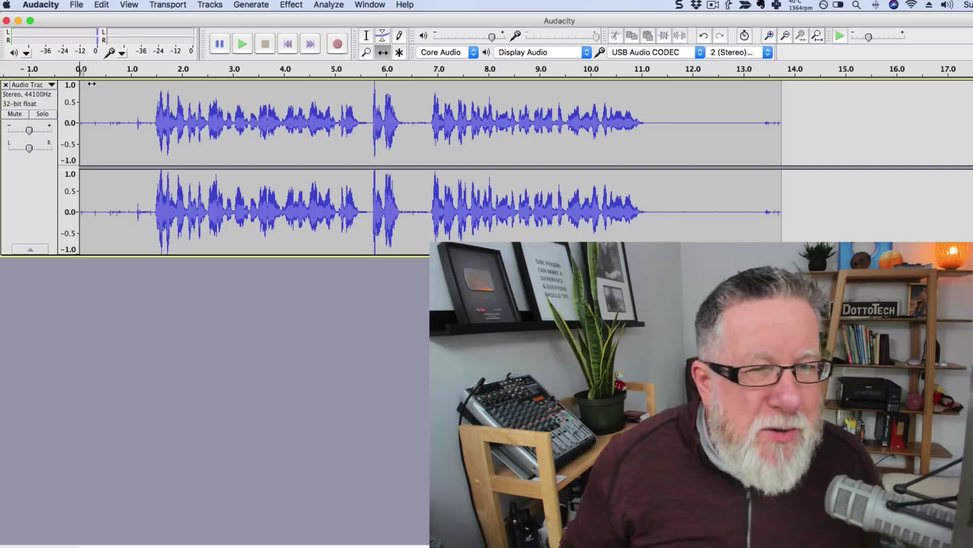
# Delete the section from about 5.6 to 6.8 seconds in the voice recording and play the edit from about 2 seconds.
pyautogui.click(366, 37)
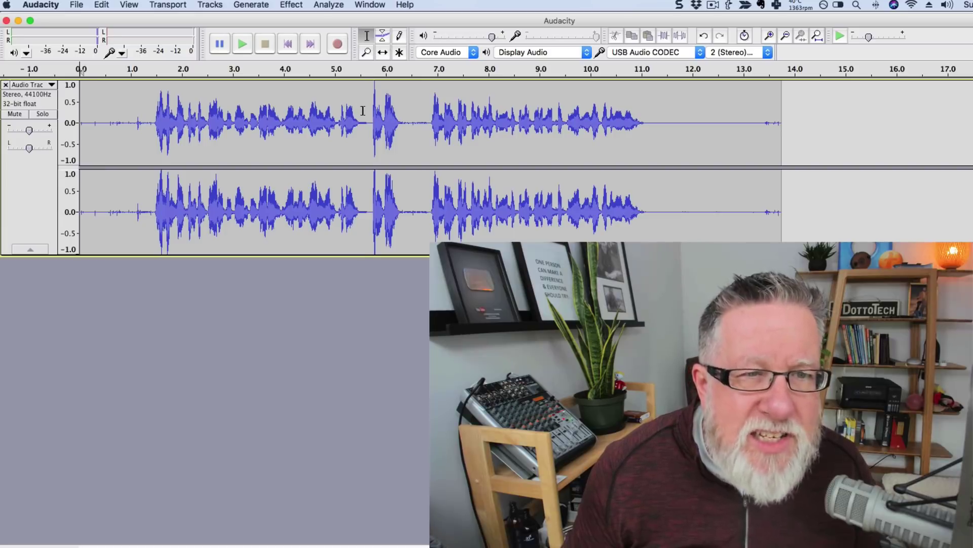
pyautogui.moveTo(364, 112); pyautogui.dragTo(424, 125)
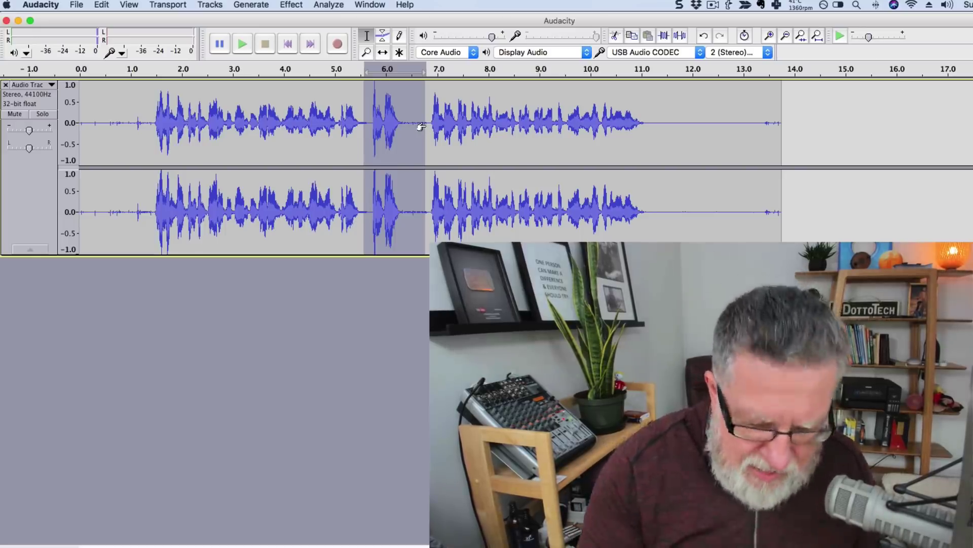
pyautogui.press('Delete')
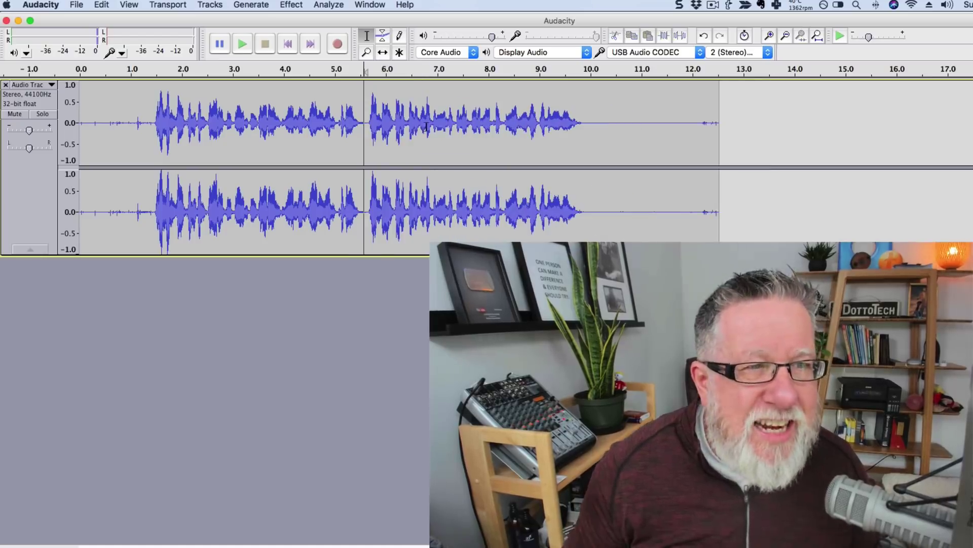
pyautogui.click(180, 85)
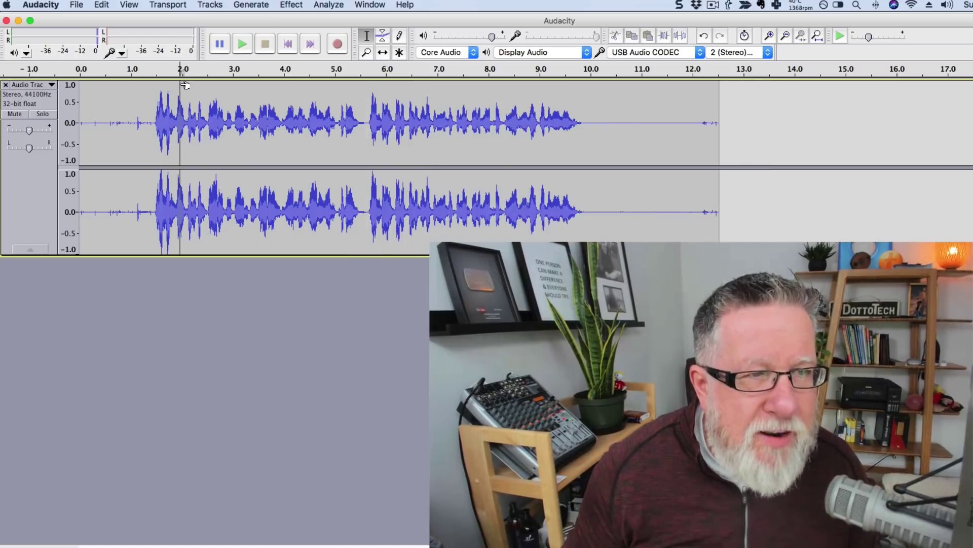
pyautogui.press('space')
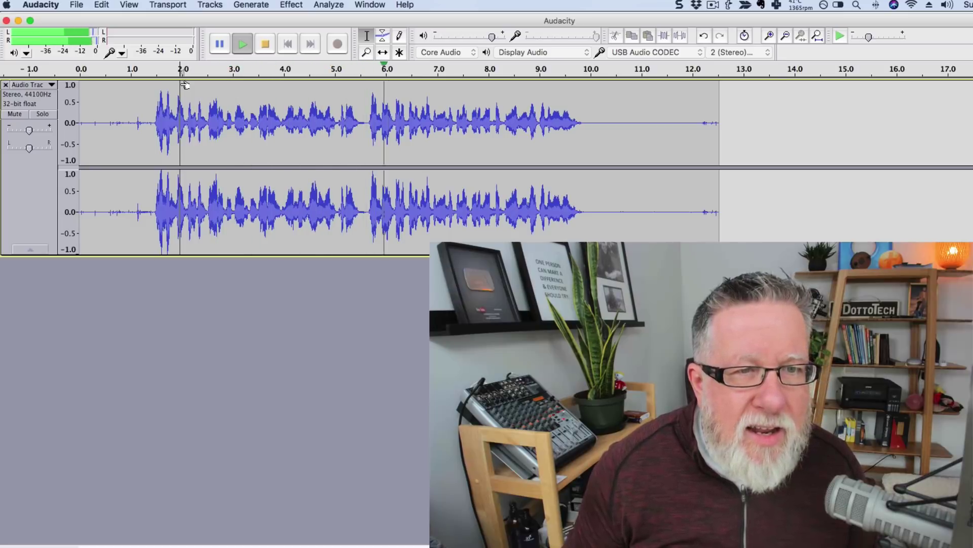
pyautogui.press('space')
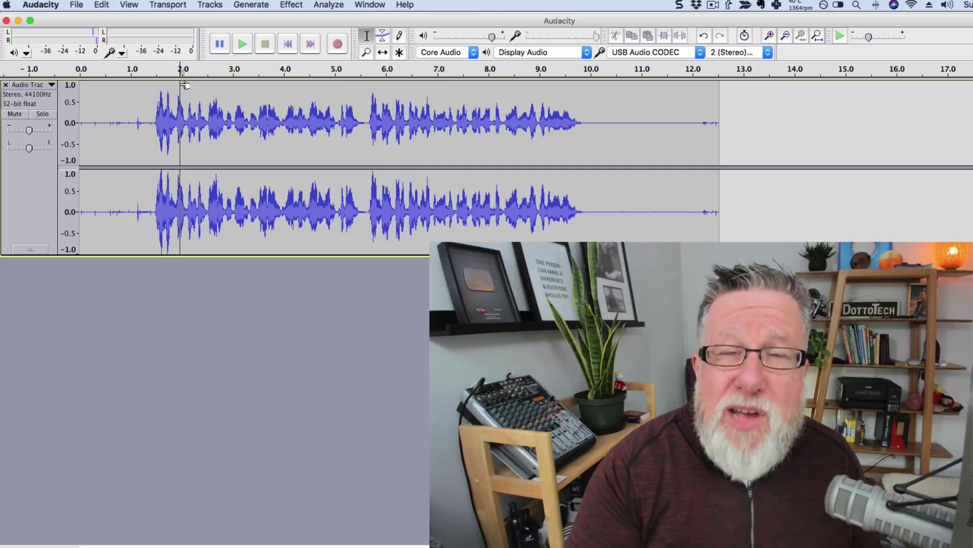
# Import "Dottotech - newschool.mp3" from Dropbox's Dotto Tech Audio folder as a second track and play both tracks together.
pyautogui.click(76, 5)
pyautogui.moveTo(218, 143)
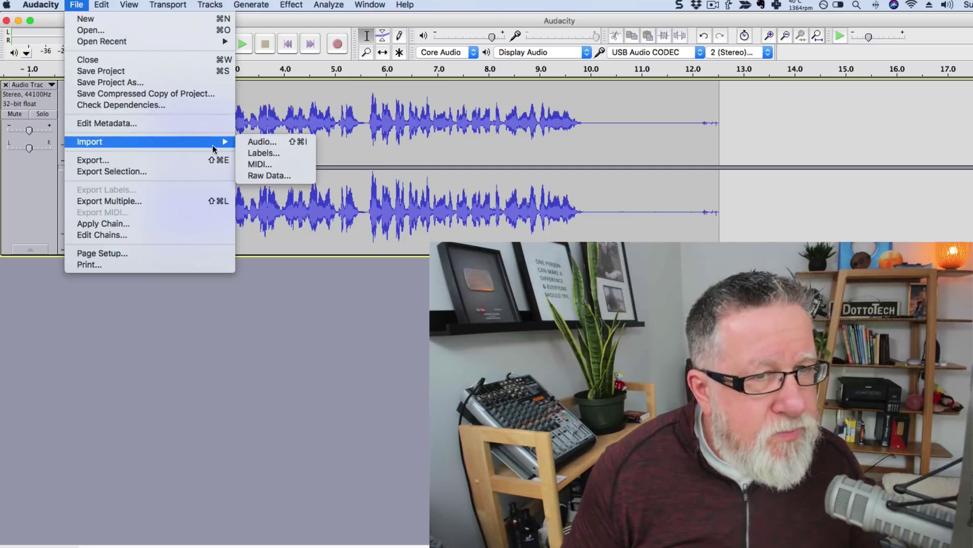
pyautogui.click(248, 142)
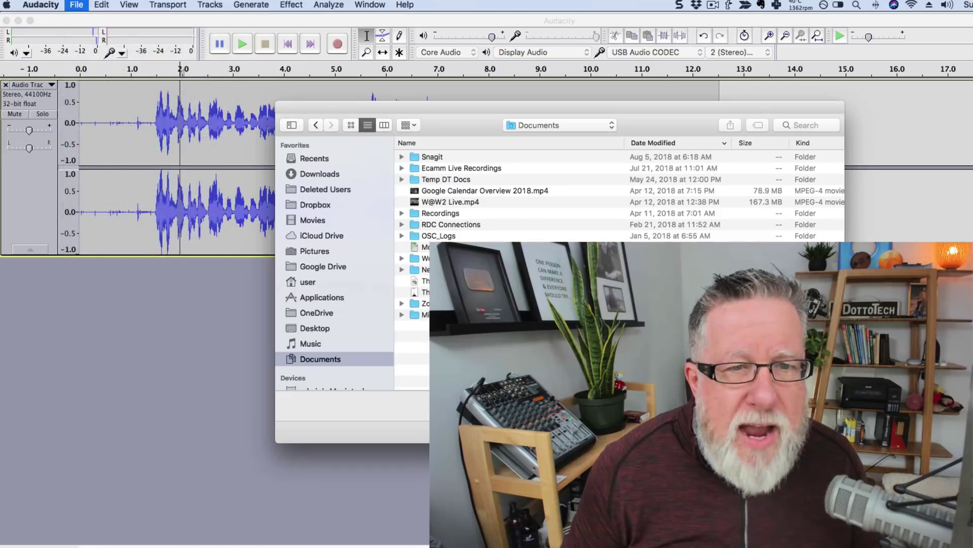
pyautogui.click(315, 204)
pyautogui.scroll(-5, 464, 345)
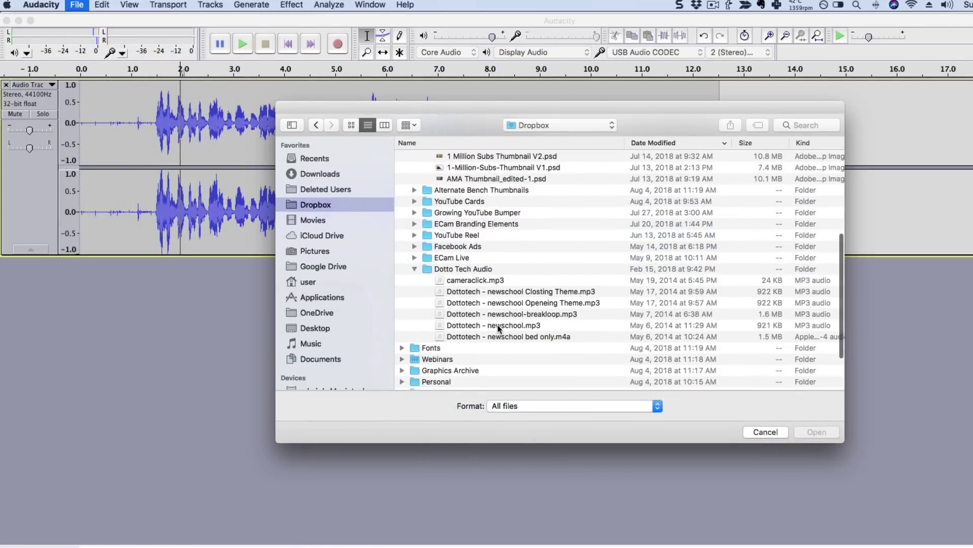
pyautogui.click(497, 325)
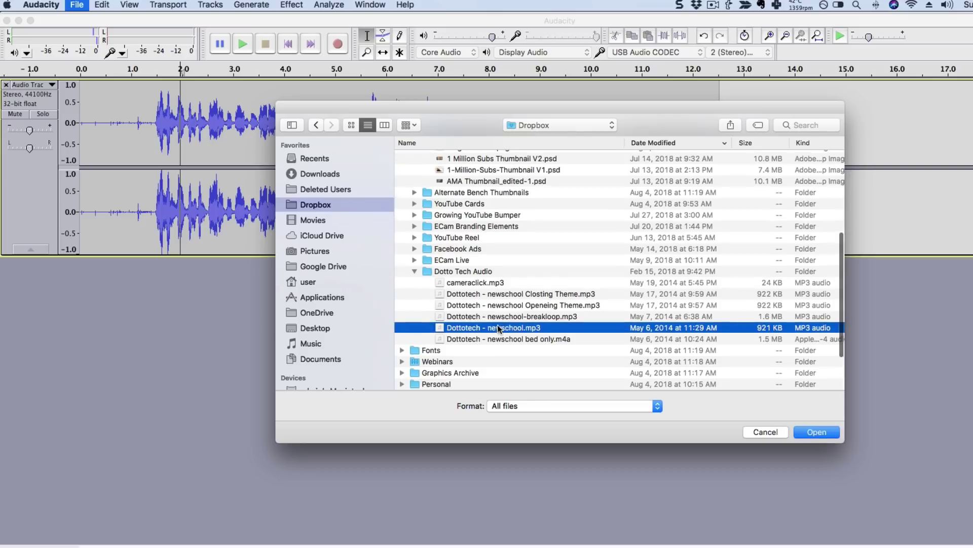
pyautogui.click(817, 433)
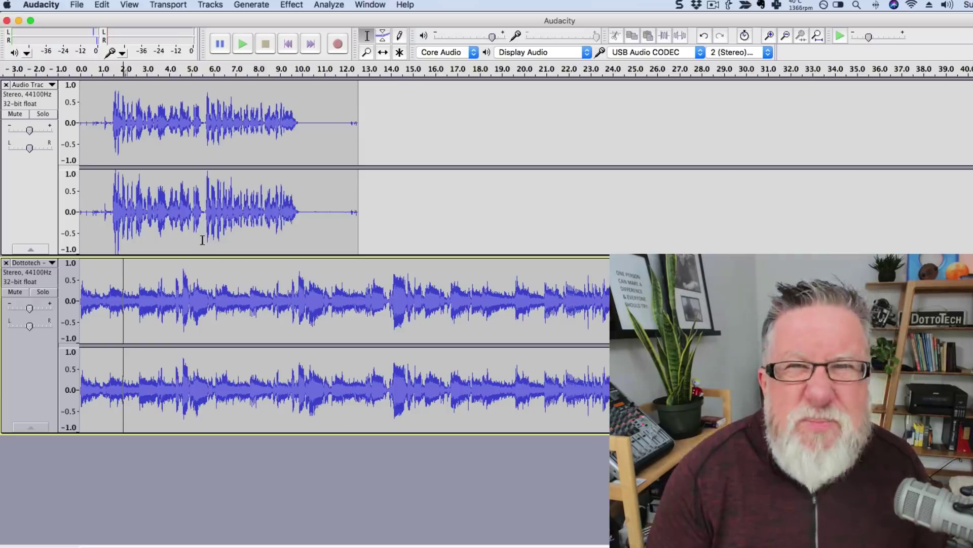
pyautogui.press('space')
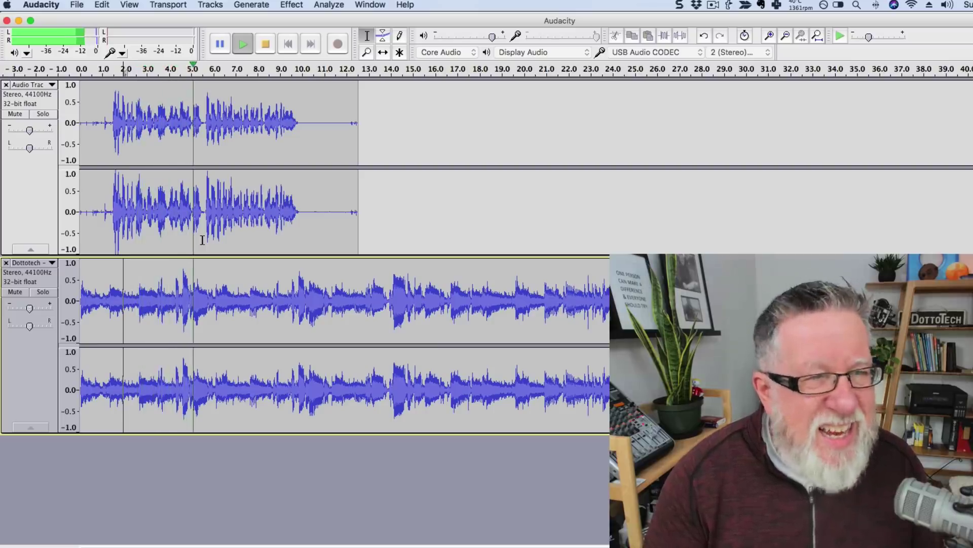
pyautogui.press('space')
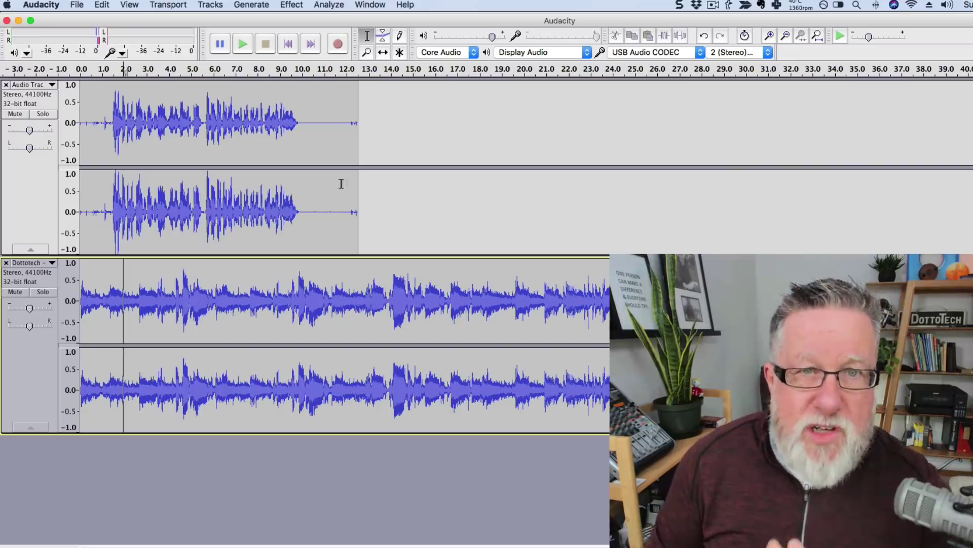
# Shift the voice clip to start at about 8 seconds and play the mix from the beginning.
pyautogui.click(383, 52)
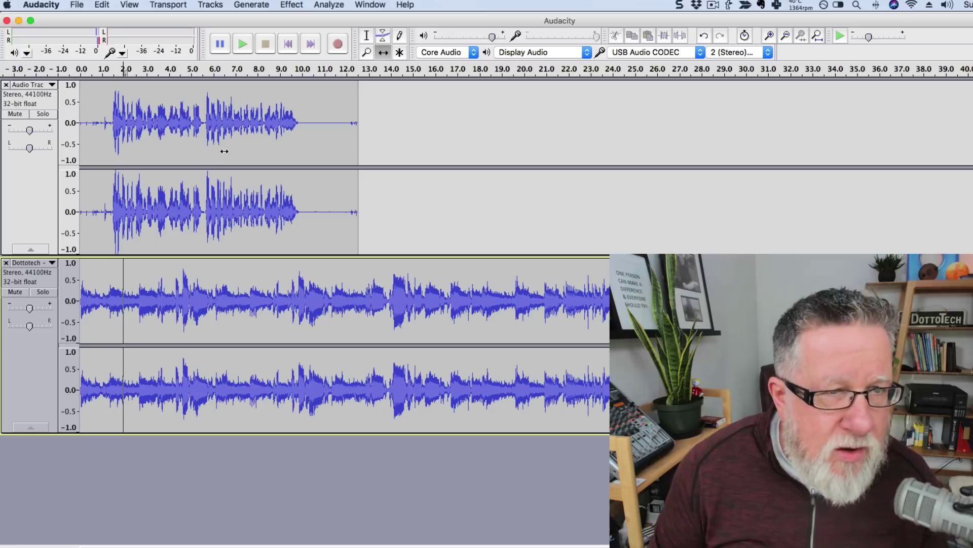
pyautogui.moveTo(231, 151); pyautogui.dragTo(406, 152)
pyautogui.click(183, 116)
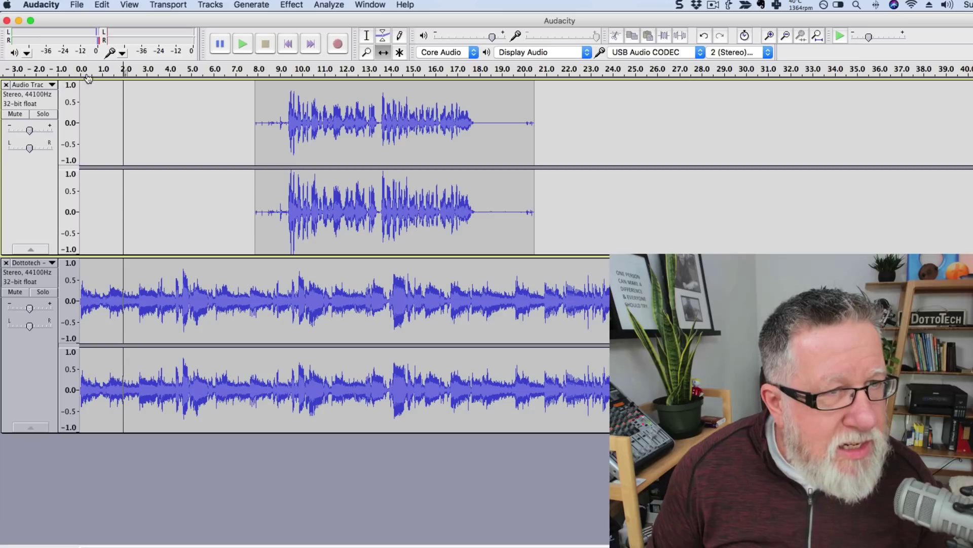
pyautogui.click(365, 36)
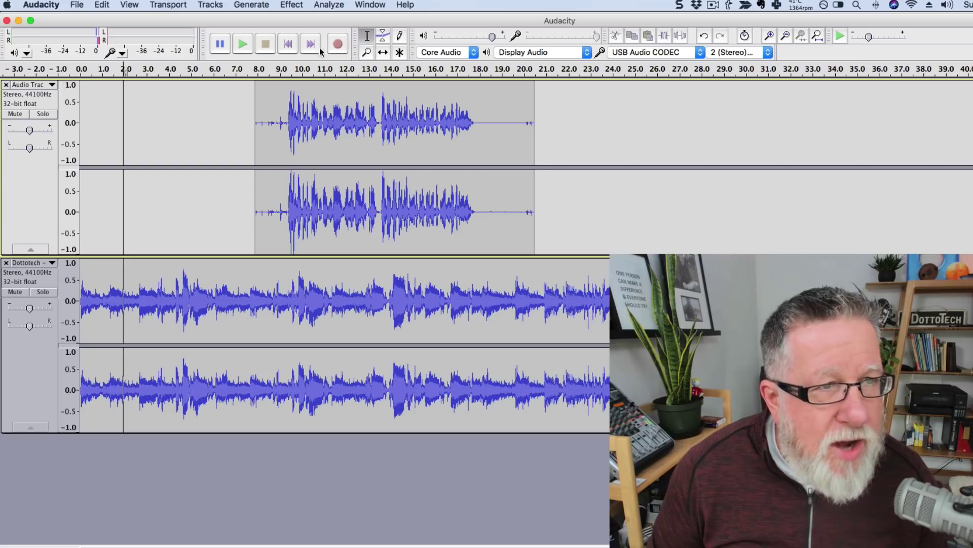
pyautogui.click(83, 73)
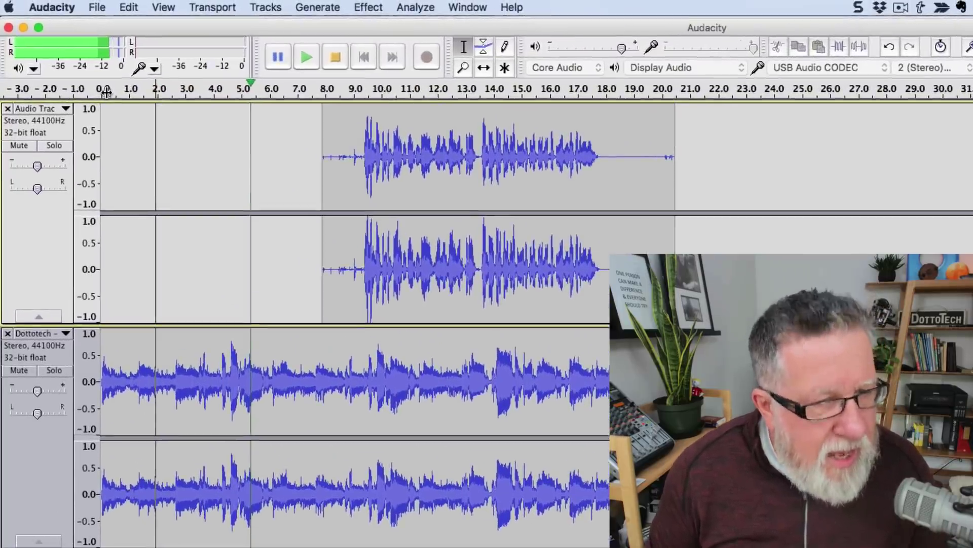
pyautogui.click(84, 71)
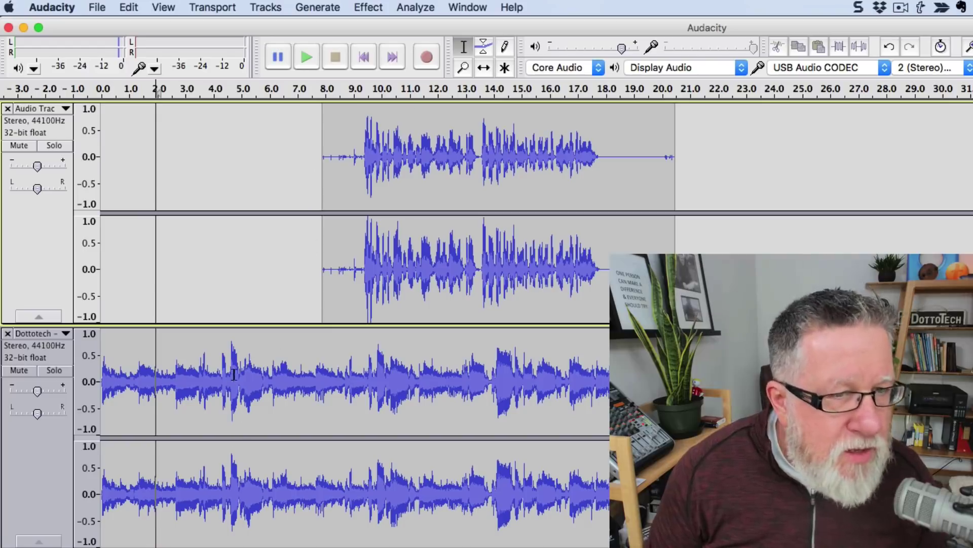
# Fade the music track's volume envelope from full level at about 5.2 seconds down to about 0.3 at 6.6 seconds.
pyautogui.click(238, 341)
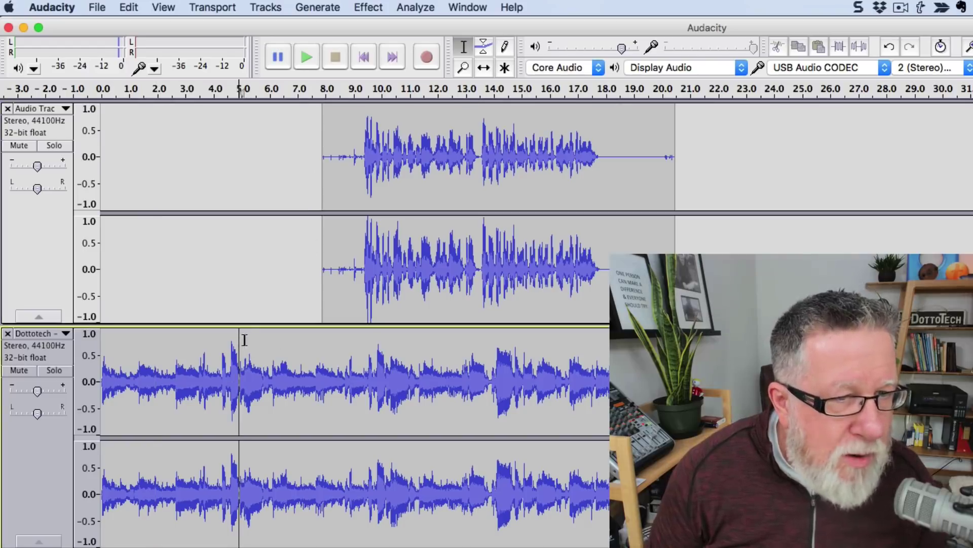
pyautogui.click(246, 340)
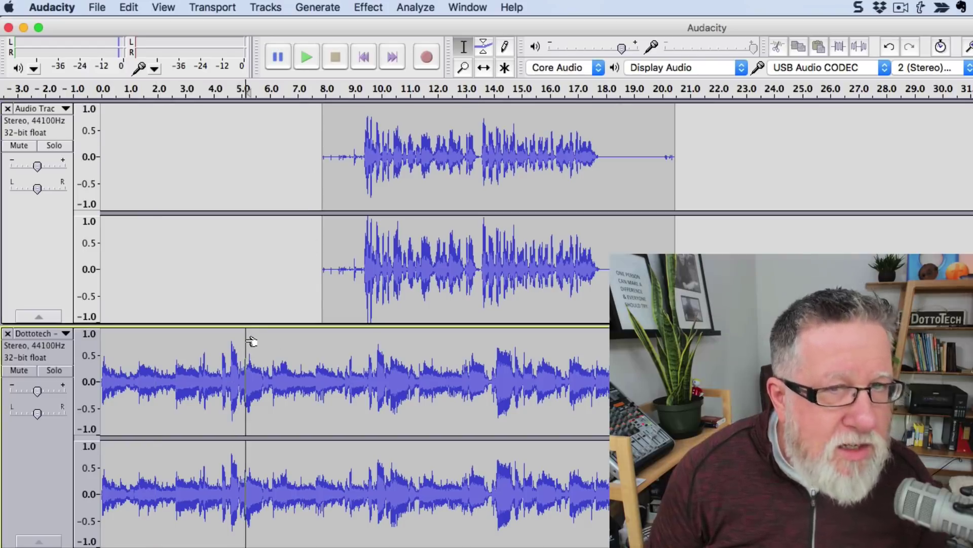
pyautogui.click(485, 48)
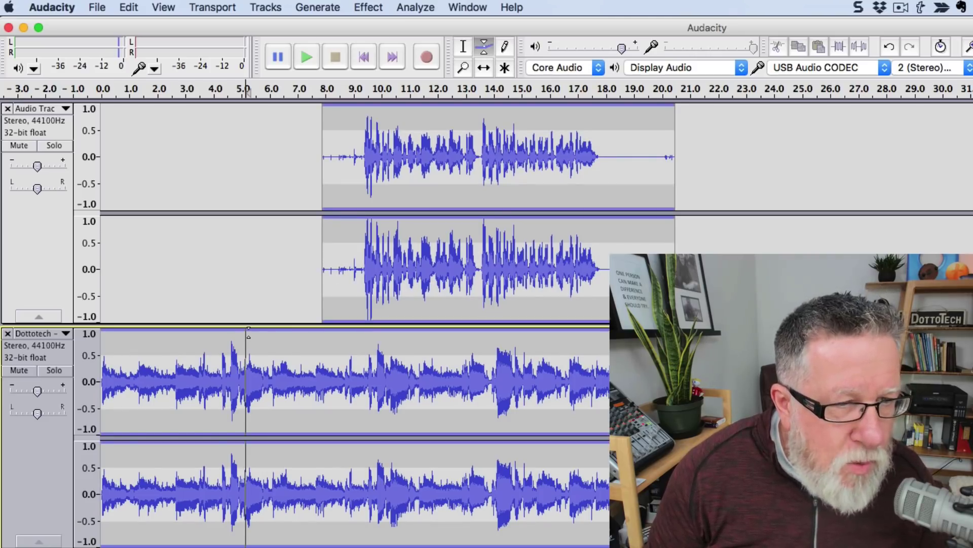
pyautogui.moveTo(248, 330); pyautogui.dragTo(248, 333)
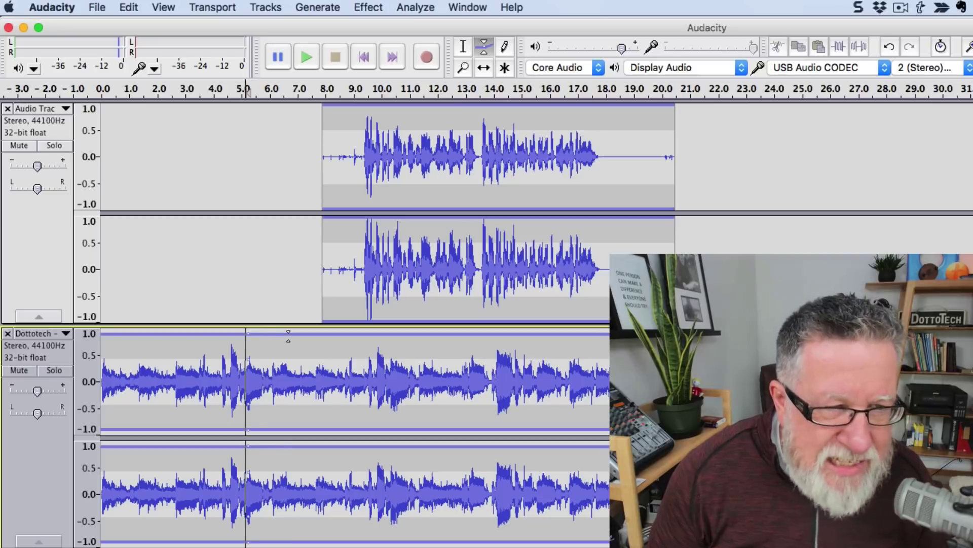
pyautogui.moveTo(289, 335); pyautogui.dragTo(289, 366)
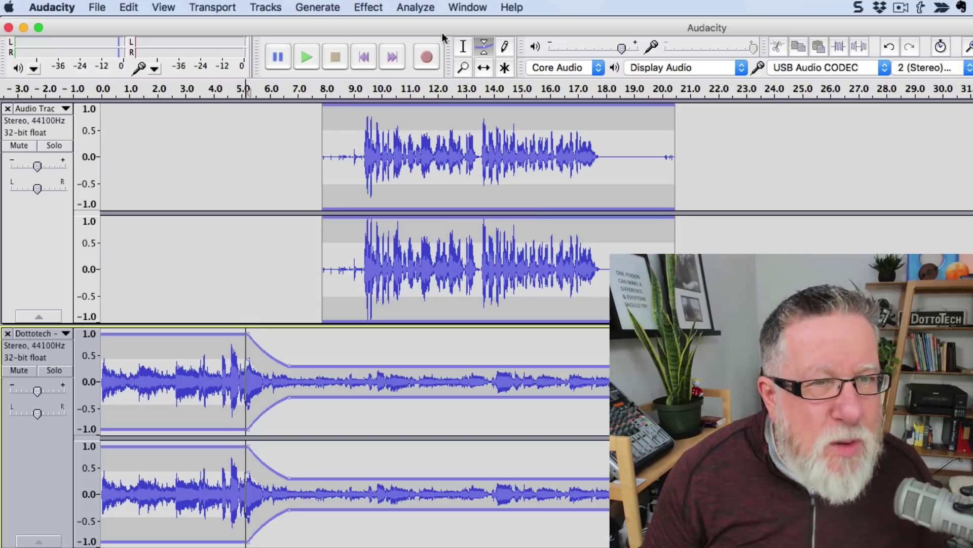
# Play the mix from about 4.3 seconds to check the music fade.
pyautogui.click(463, 48)
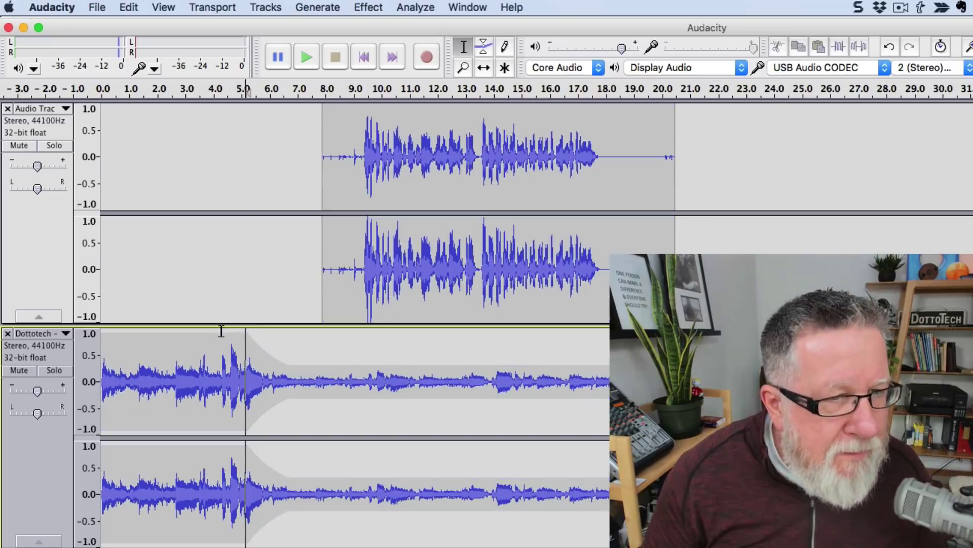
pyautogui.click(222, 331)
pyautogui.press('space')
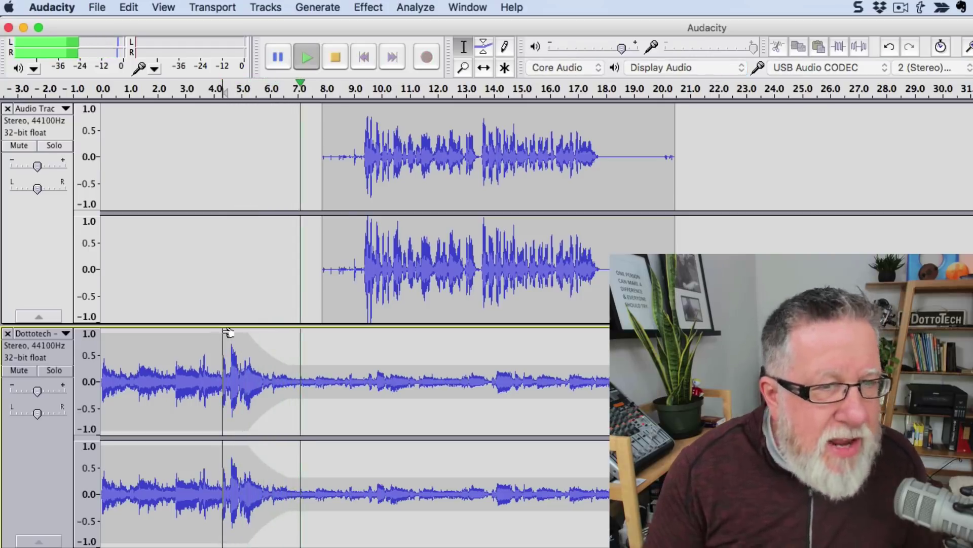
pyautogui.press('space')
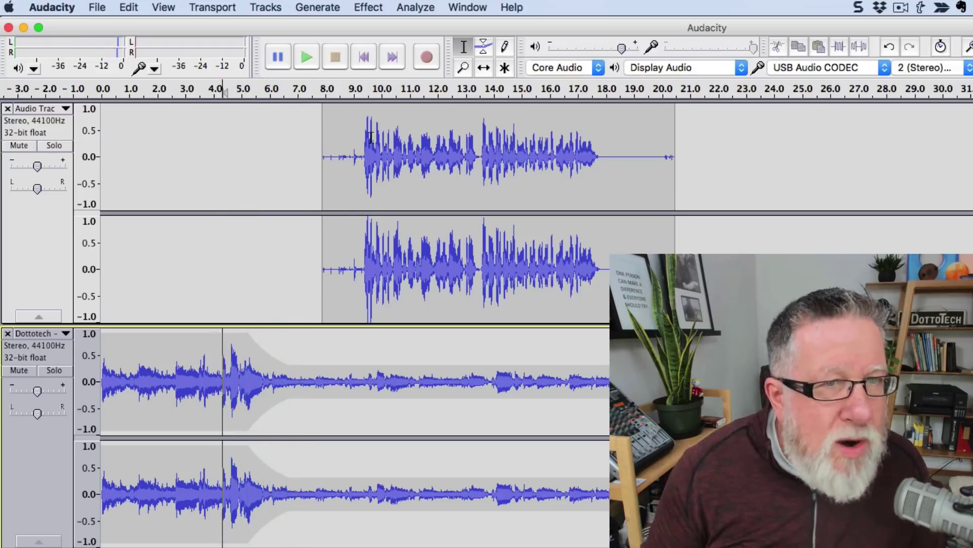
# Shift the voice clip earlier to start at about 4.2 seconds and play the mix from about 3 seconds.
pyautogui.click(484, 69)
pyautogui.moveTo(479, 240); pyautogui.dragTo(378, 262)
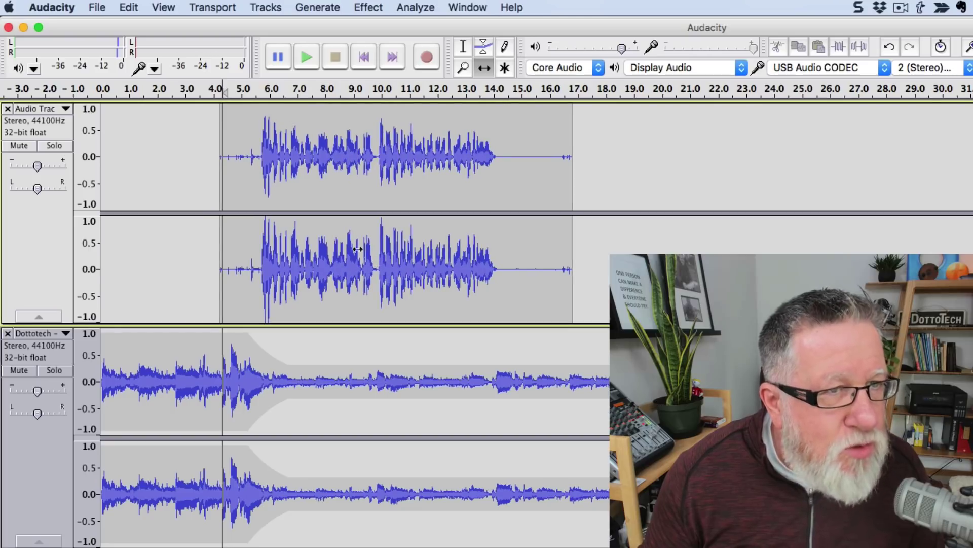
pyautogui.click(184, 89)
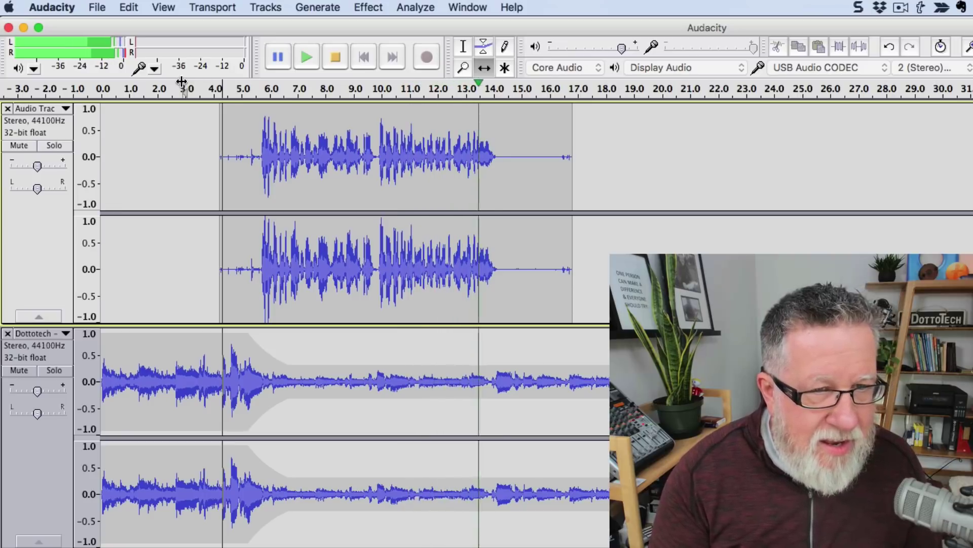
pyautogui.press('space')
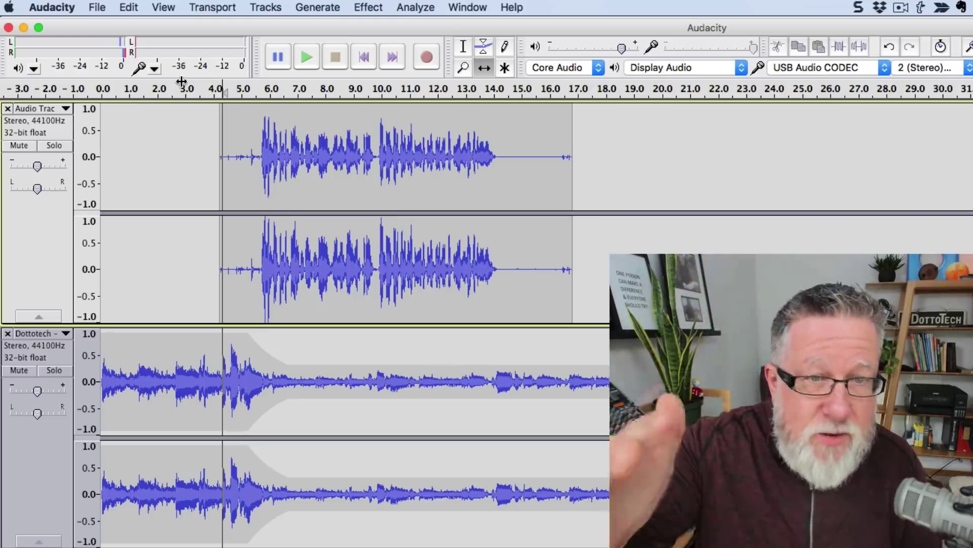
# Raise the music track's volume envelope from about 0.3 at 14 seconds to full level at 15.1 seconds, and play from about 3 seconds.
pyautogui.click(483, 48)
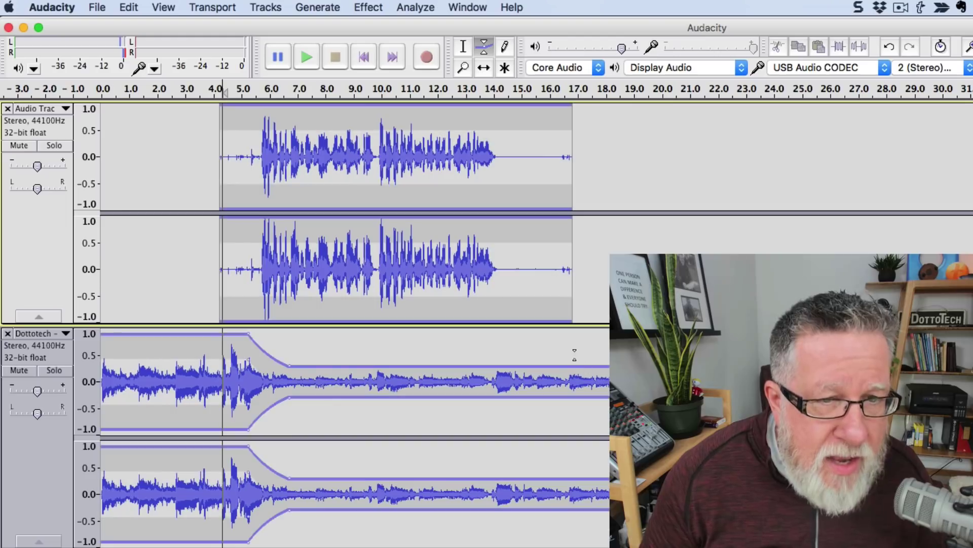
pyautogui.click(510, 366)
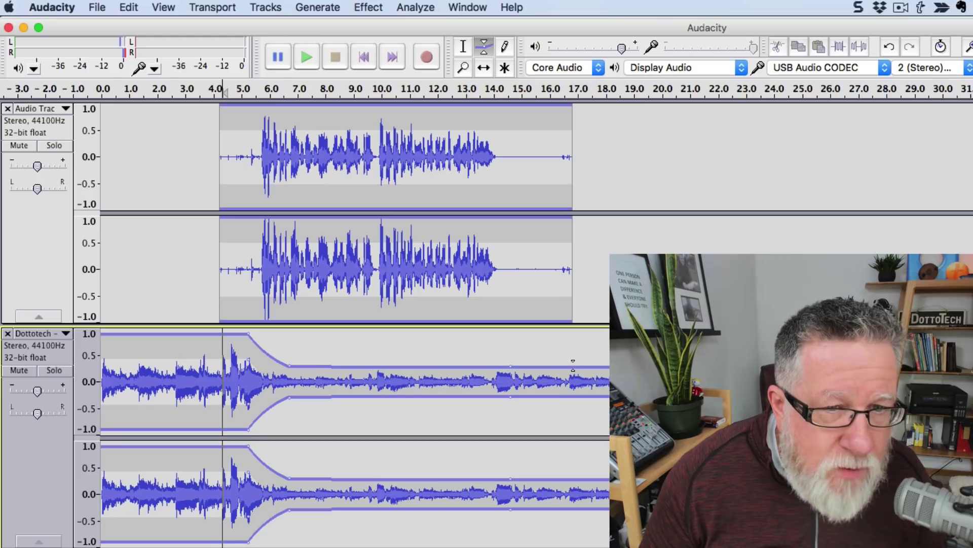
pyautogui.moveTo(573, 366); pyautogui.dragTo(574, 332)
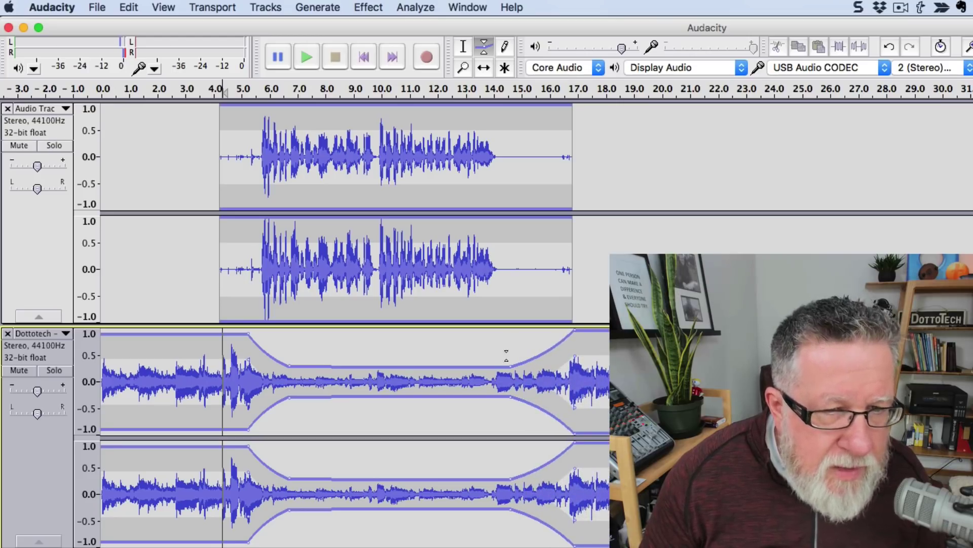
pyautogui.moveTo(509, 363); pyautogui.dragTo(489, 365)
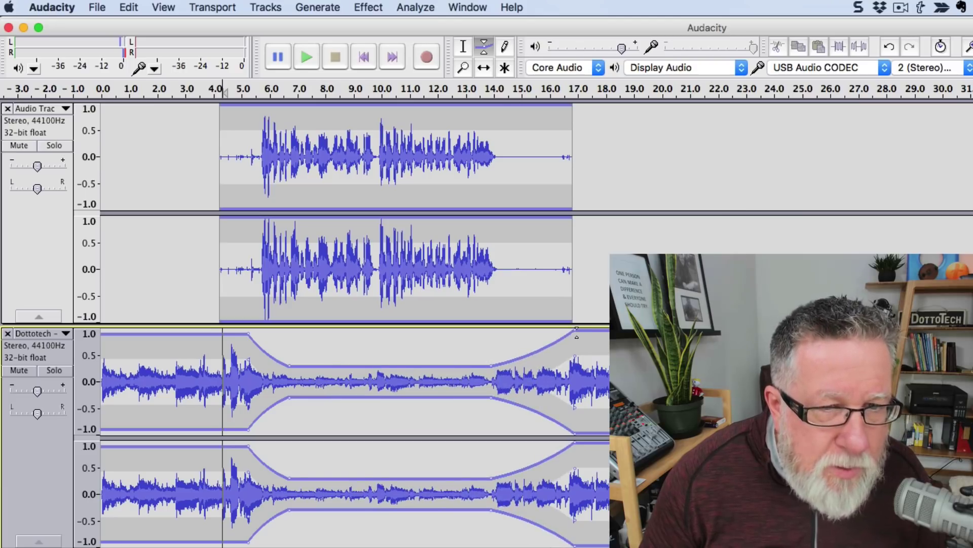
pyautogui.moveTo(577, 333); pyautogui.dragTo(524, 334)
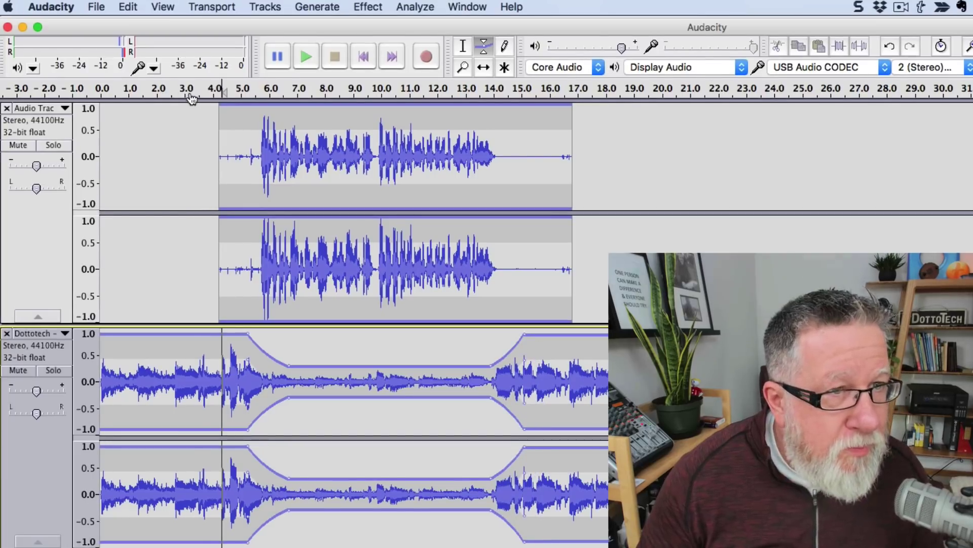
pyautogui.click(190, 95)
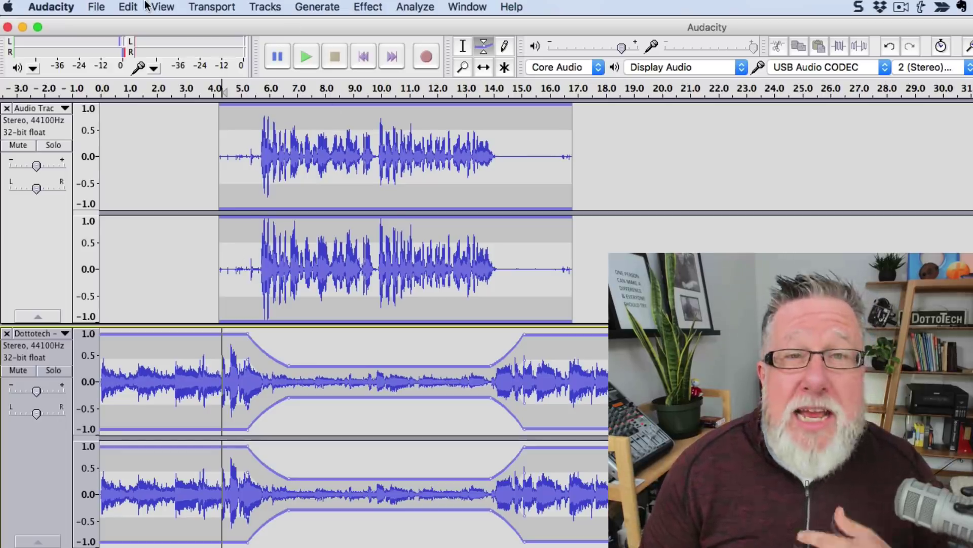
# Export the mix to the Desktop as an MP3 file named My Podcast, accepting the track mixdown and keeping the metadata as is.
pyautogui.click(99, 6)
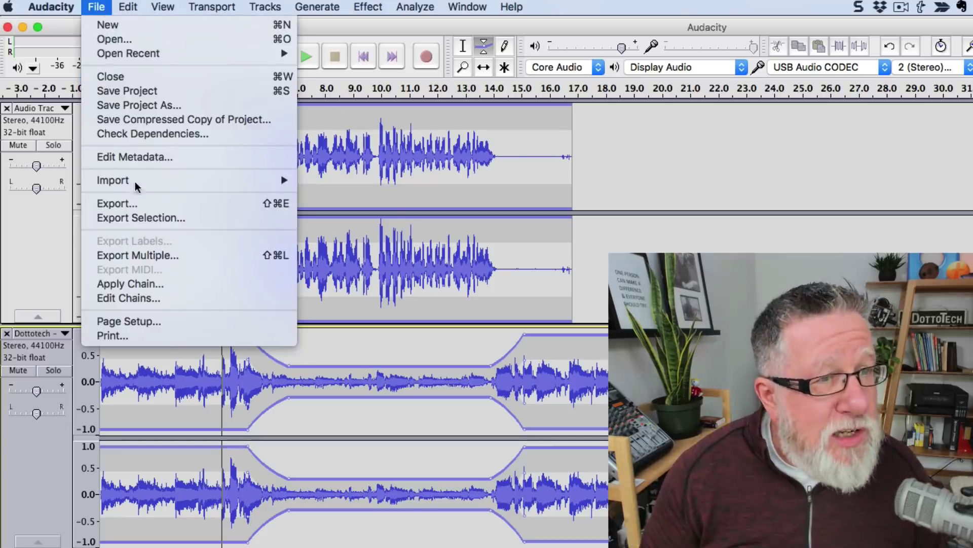
pyautogui.click(141, 203)
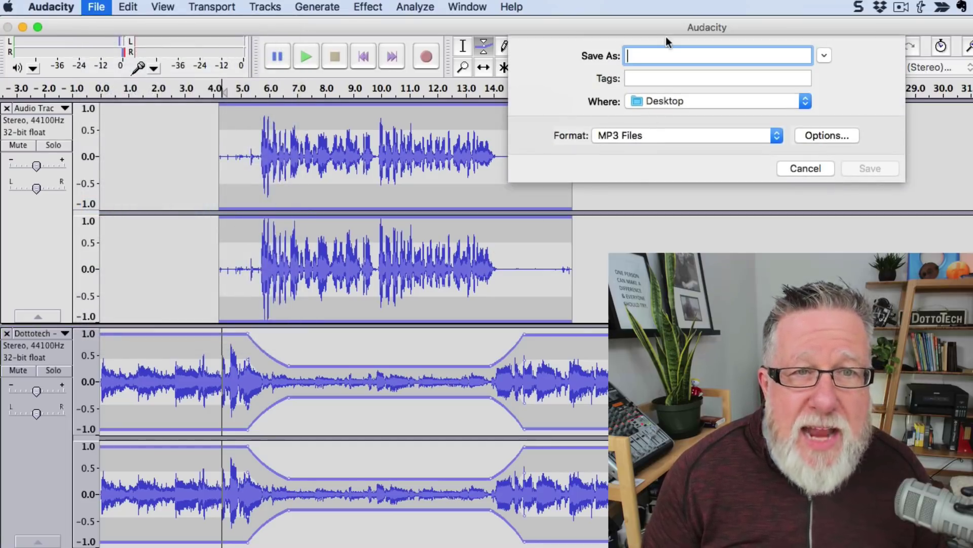
pyautogui.write('M')
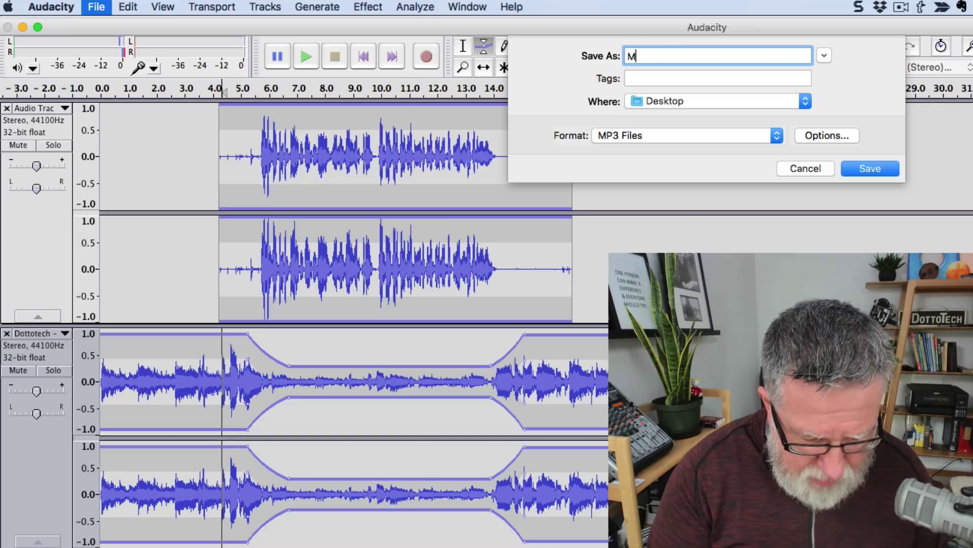
pyautogui.write('y Podcas')
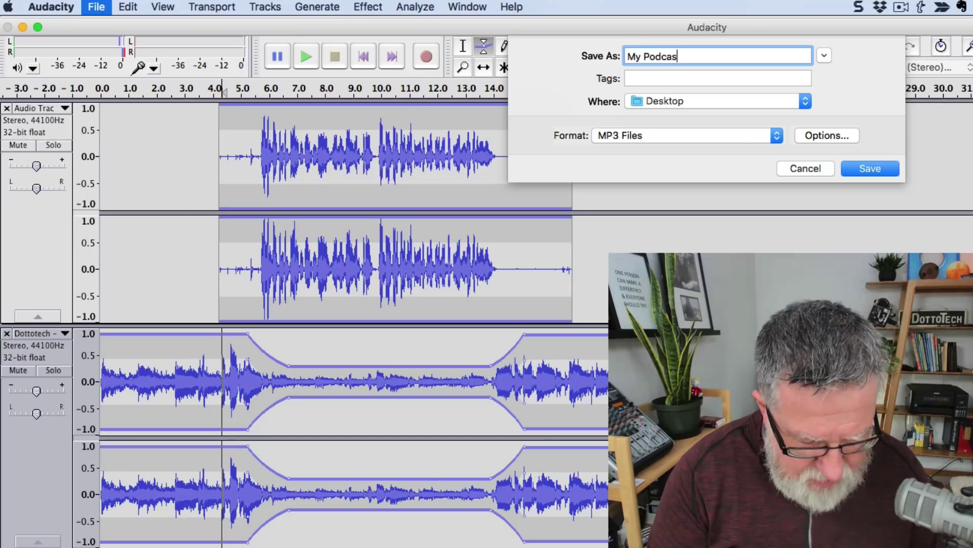
pyautogui.write('t')
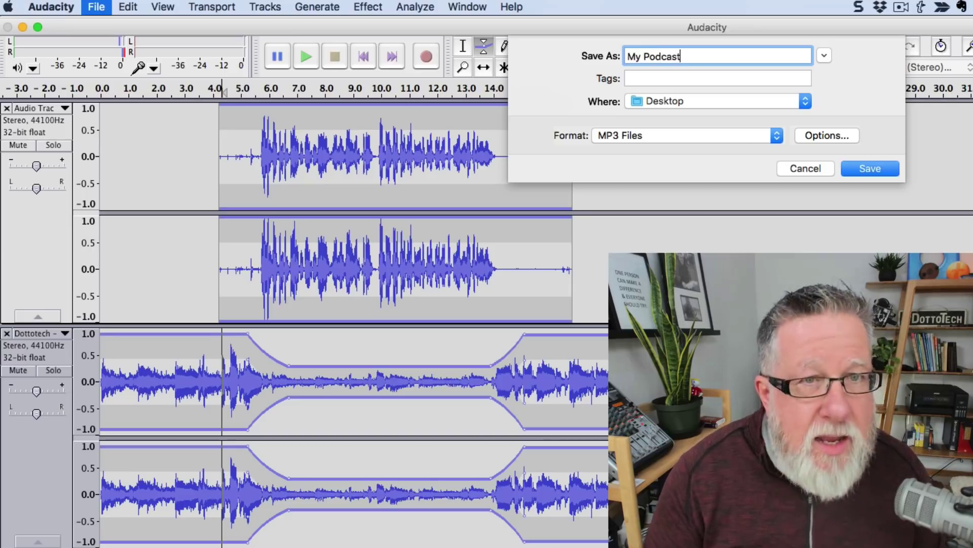
pyautogui.click(882, 164)
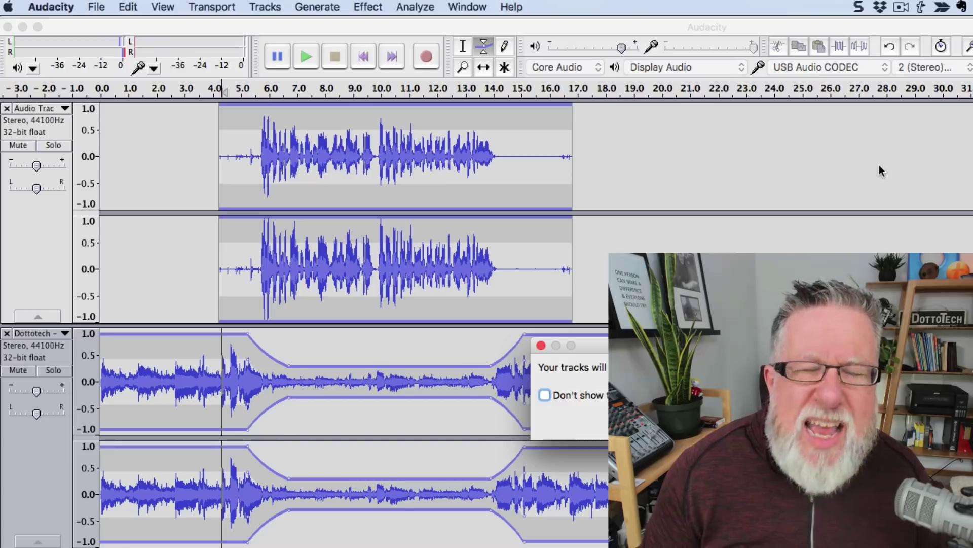
pyautogui.press('Return')
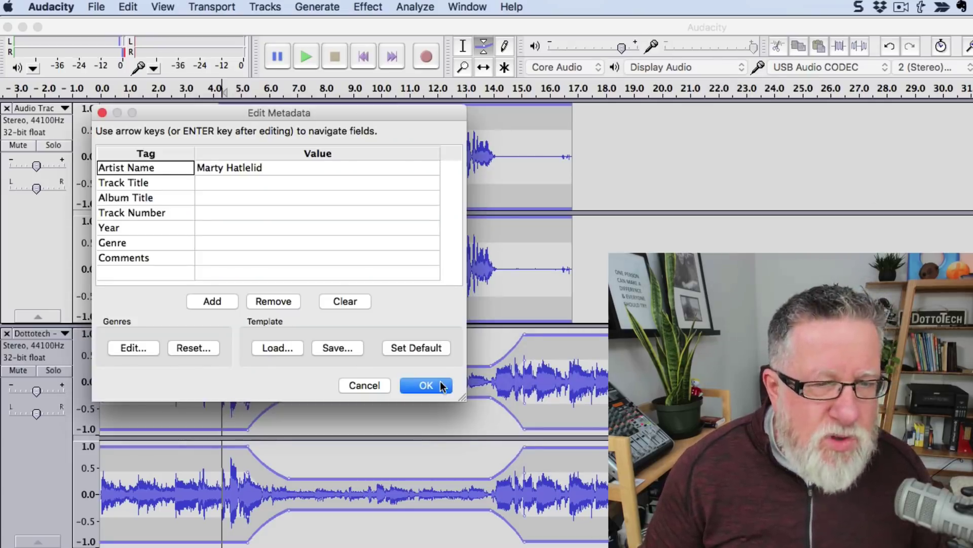
pyautogui.click(442, 387)
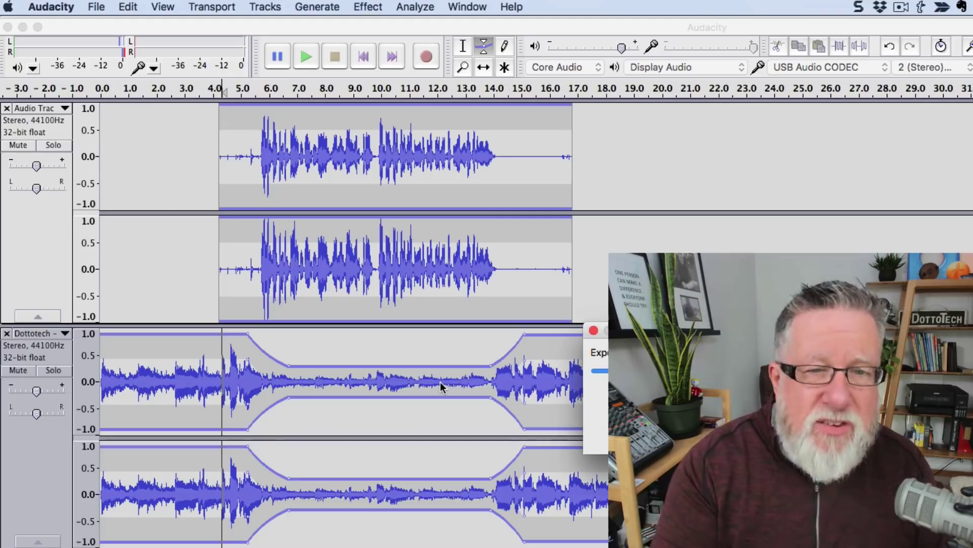